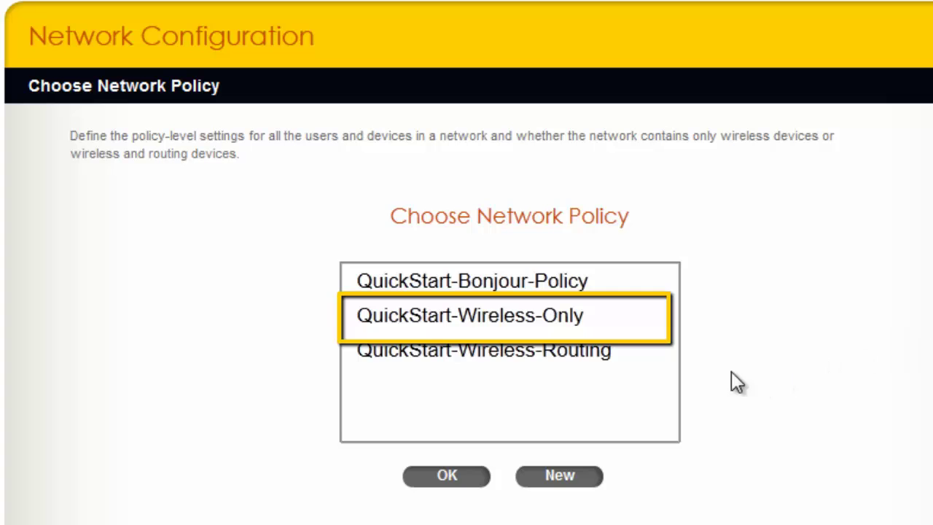
Clone the QuickStart-Wireless-Only network policy under the name Corp-WiFi
left_click(580, 319)
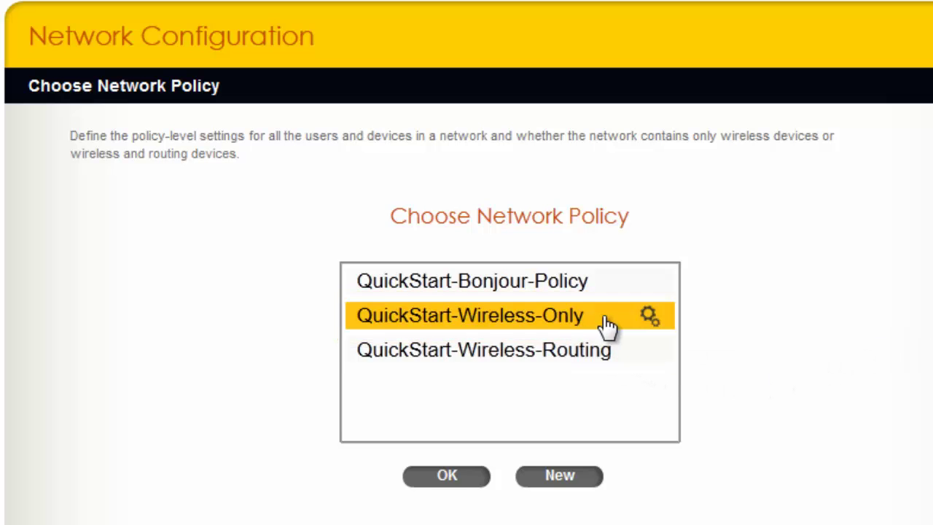
left_click(650, 316)
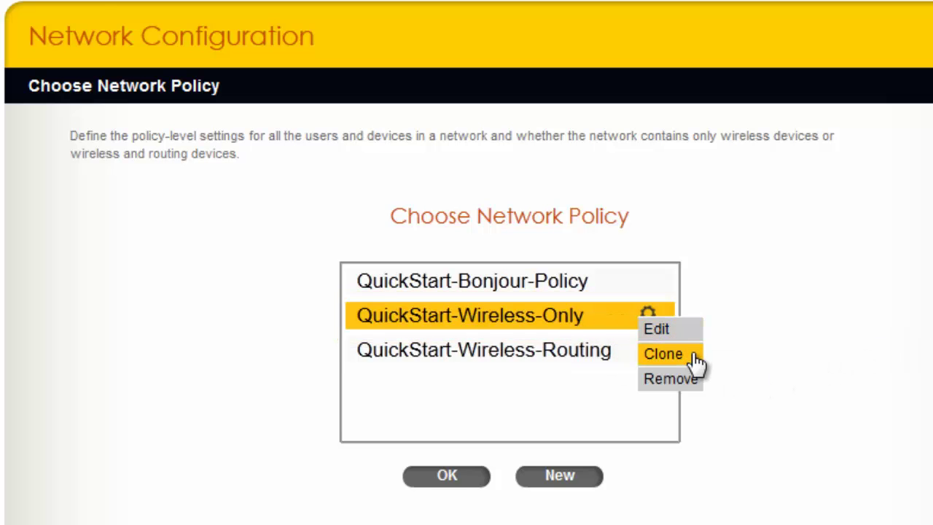
left_click(664, 355)
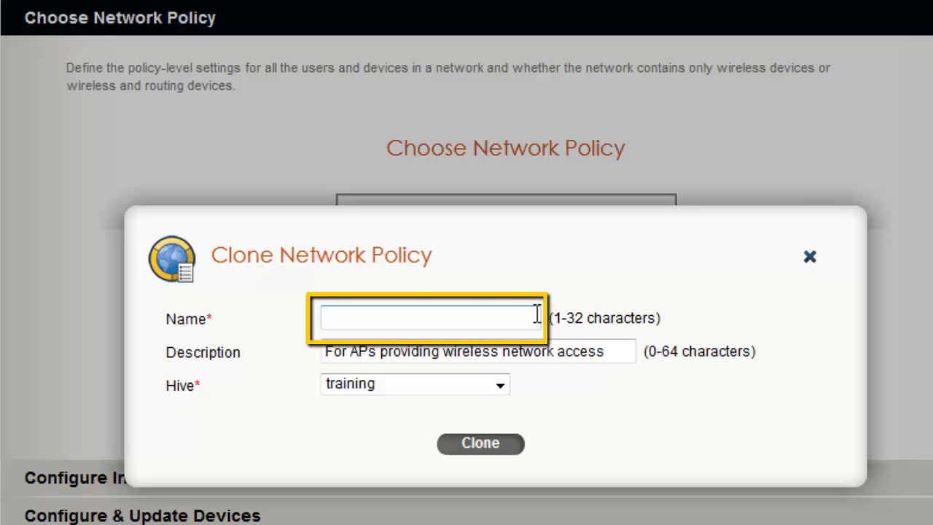
type("Corp-WiFi")
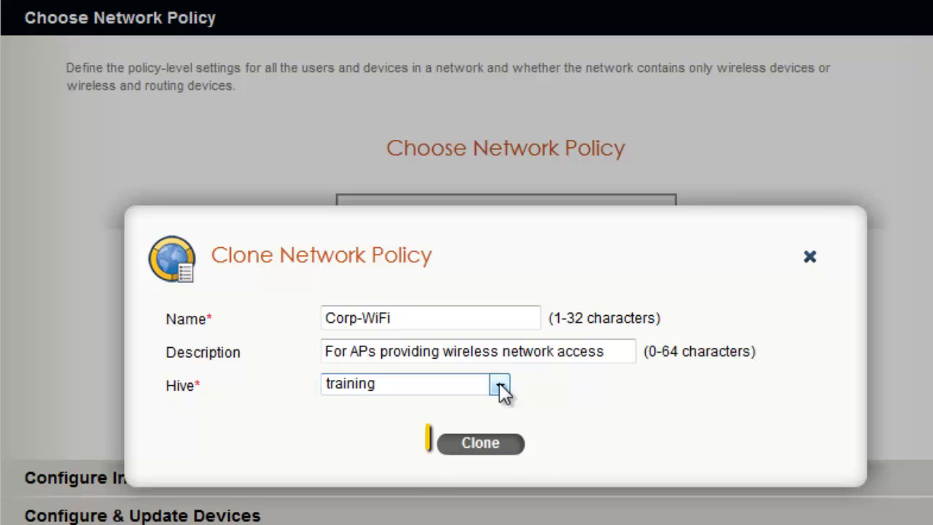
left_click(513, 445)
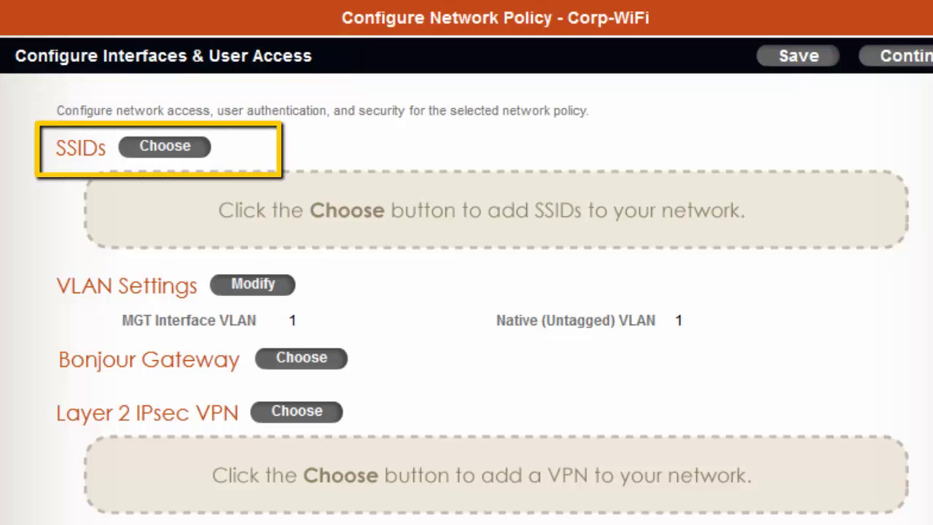
Start a new SSID for the policy, with both the profile name and the SSID set to Corp-WiFi
left_click(189, 149)
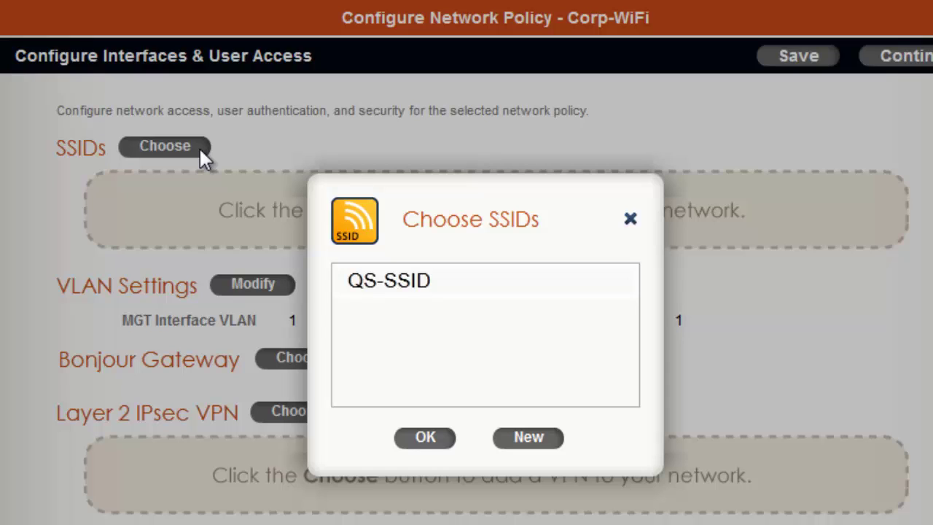
left_click(552, 438)
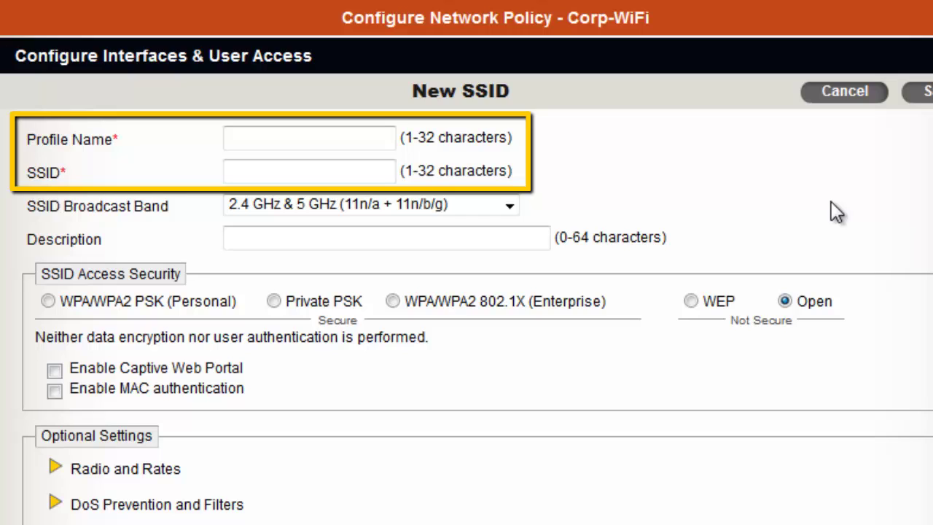
left_click(391, 139)
type("Corp-WiFi")
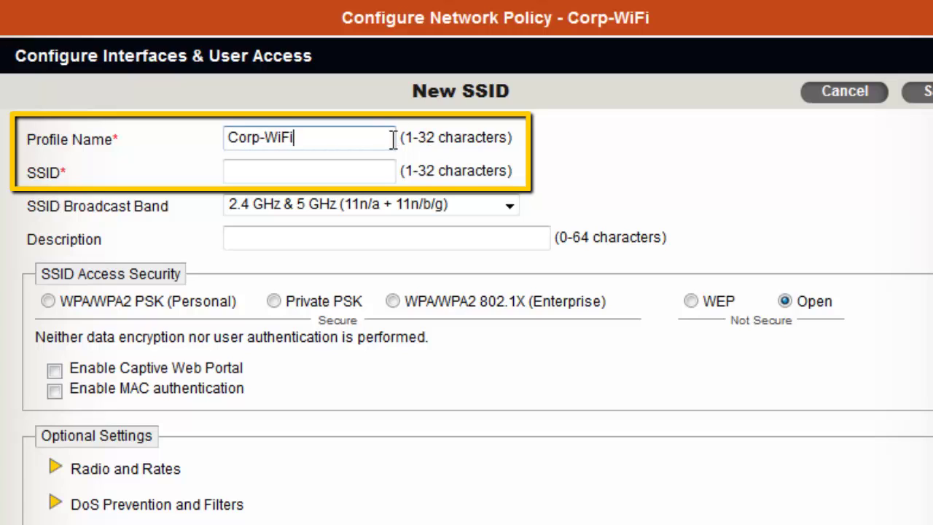
left_click(380, 168)
type("Corp-WiFi")
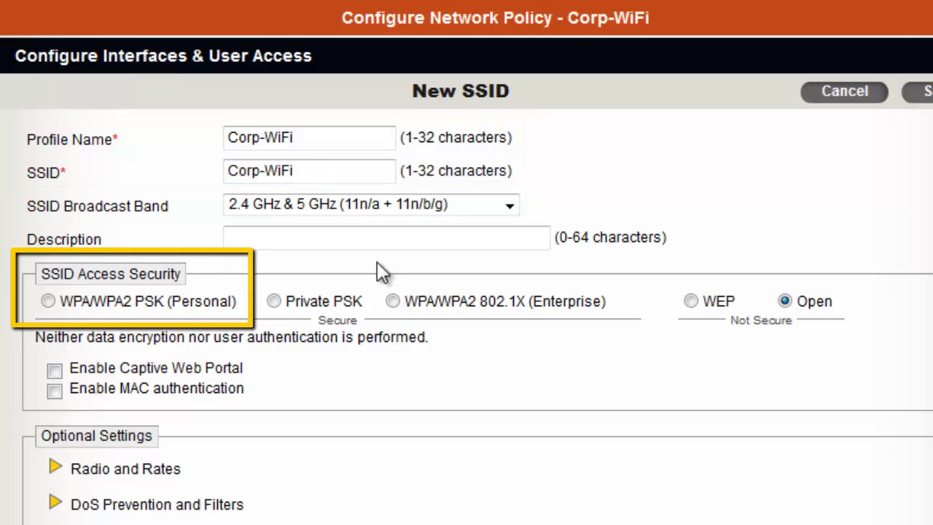
Set the SSID access security to WPA/WPA2 PSK (Personal) and enter the pre-shared key value, keeping it obscured
left_click(49, 302)
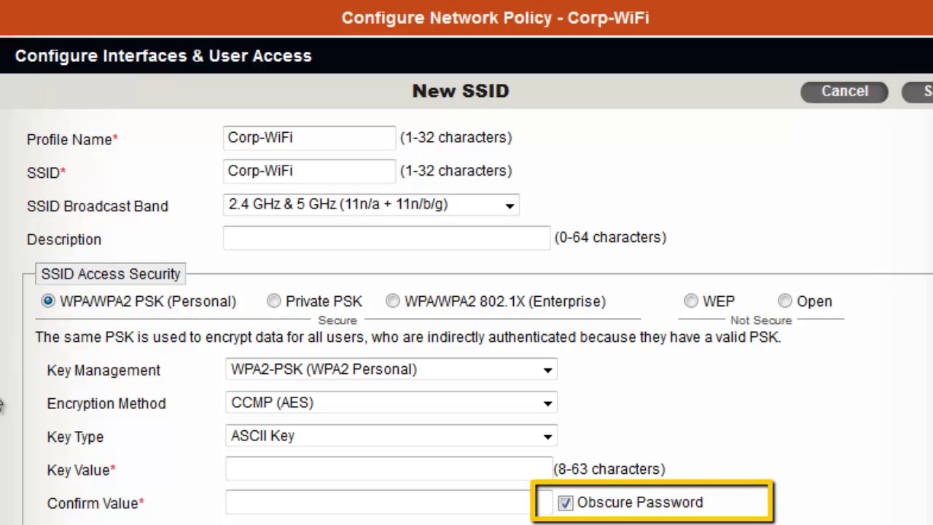
left_click(566, 503)
left_click(566, 502)
left_click(492, 468)
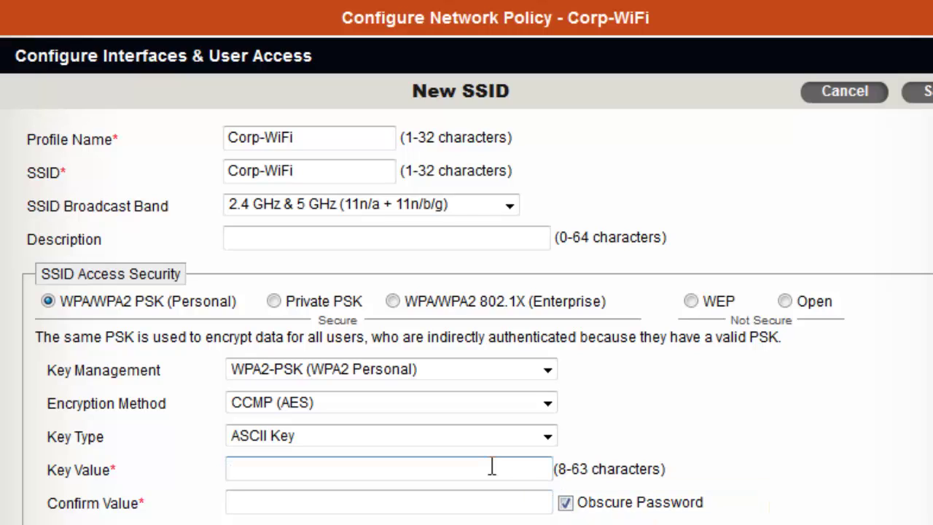
type("p")
type("••••••••••••••")
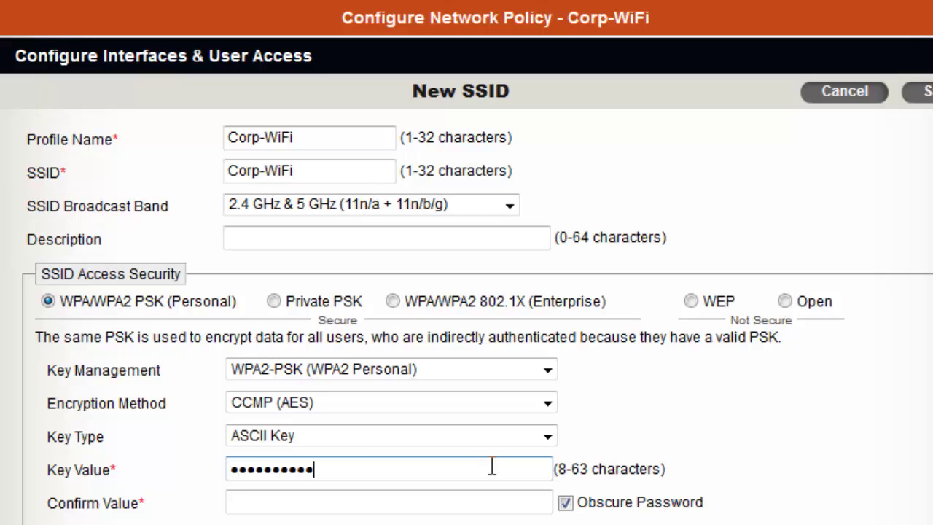
type("••")
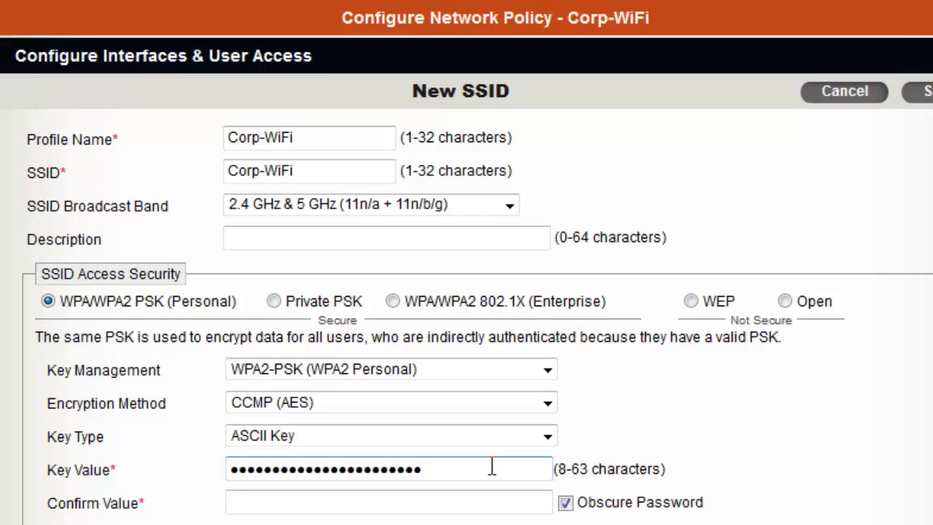
Re-enter the pre-shared key as the confirm value and save the Corp-WiFi SSID into the network policy
left_click(473, 500)
type("••••••••")
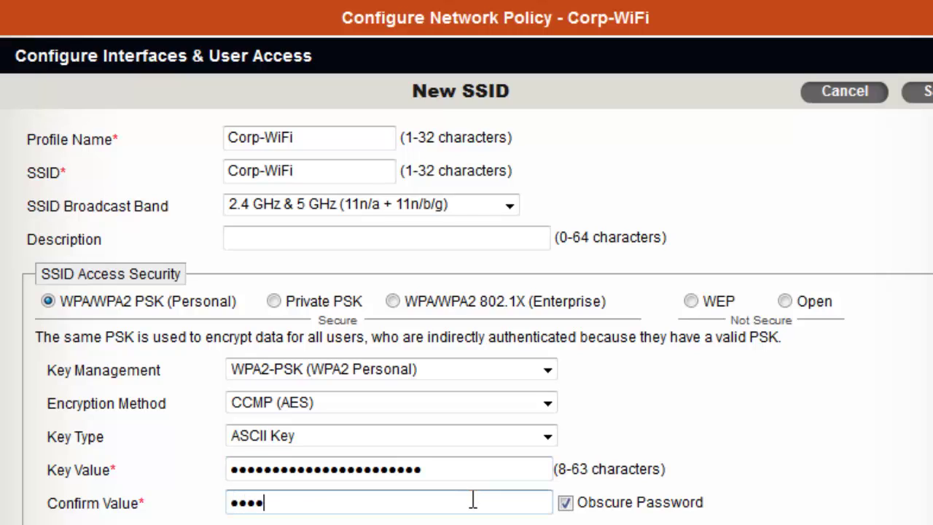
type("••••••••••••••")
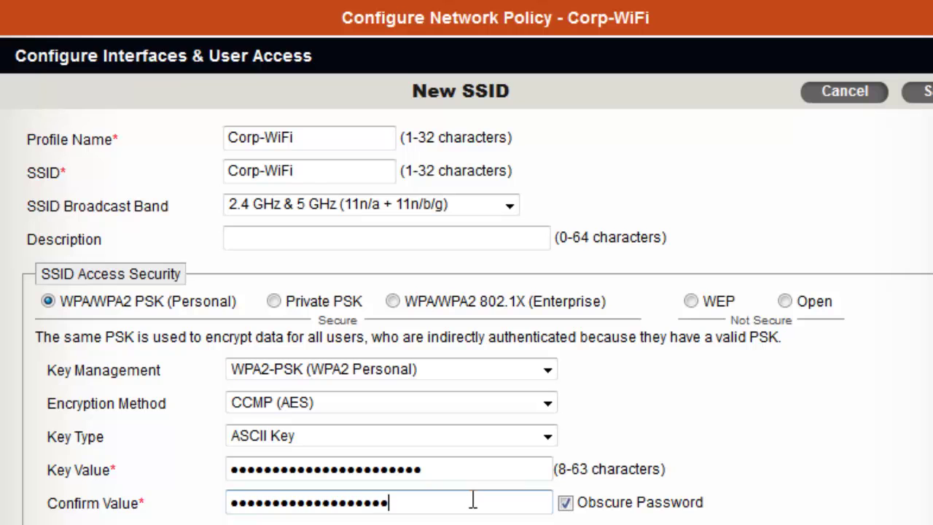
type("•")
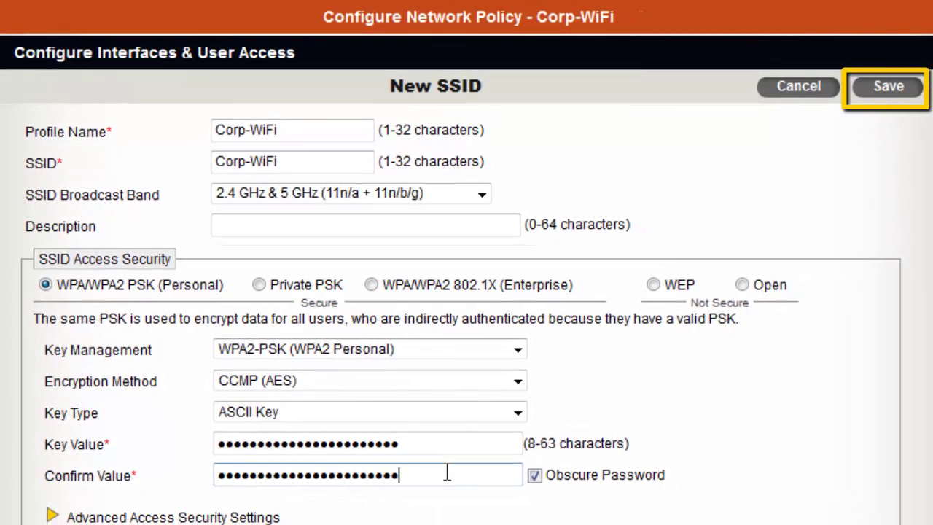
left_click(878, 97)
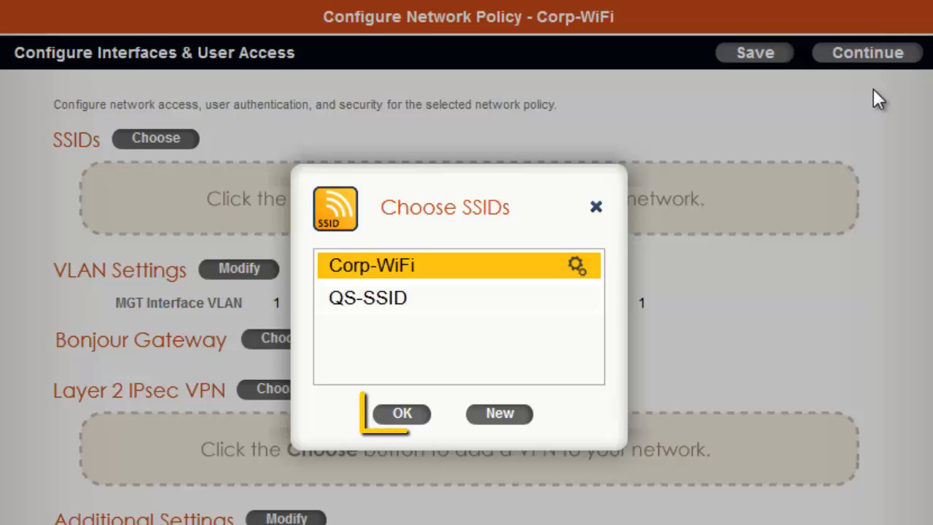
left_click(421, 423)
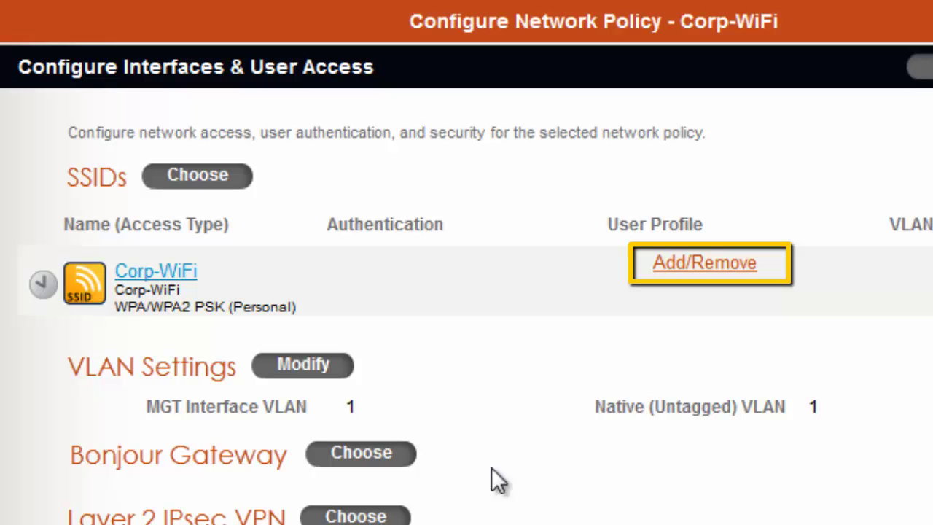
Start a new user profile for the Corp-WiFi SSID, named Employees with attribute number 10
left_click(685, 267)
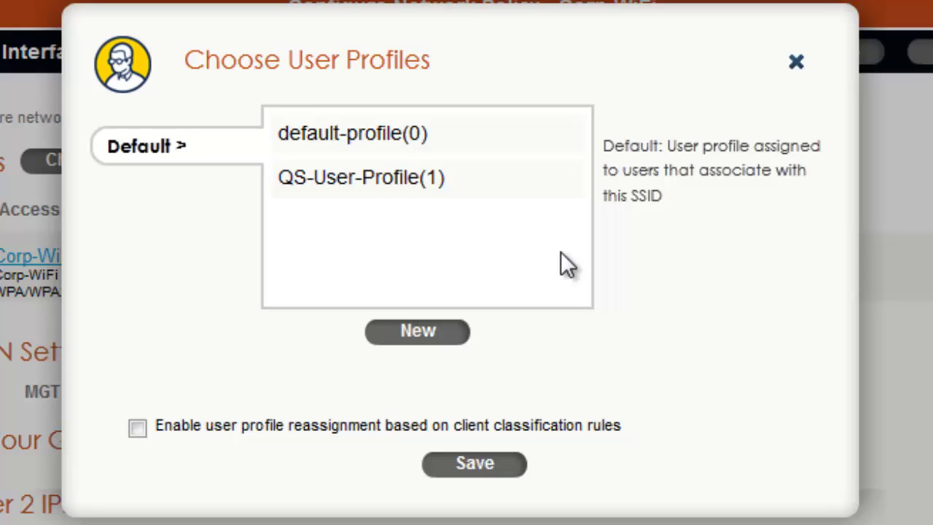
left_click(449, 332)
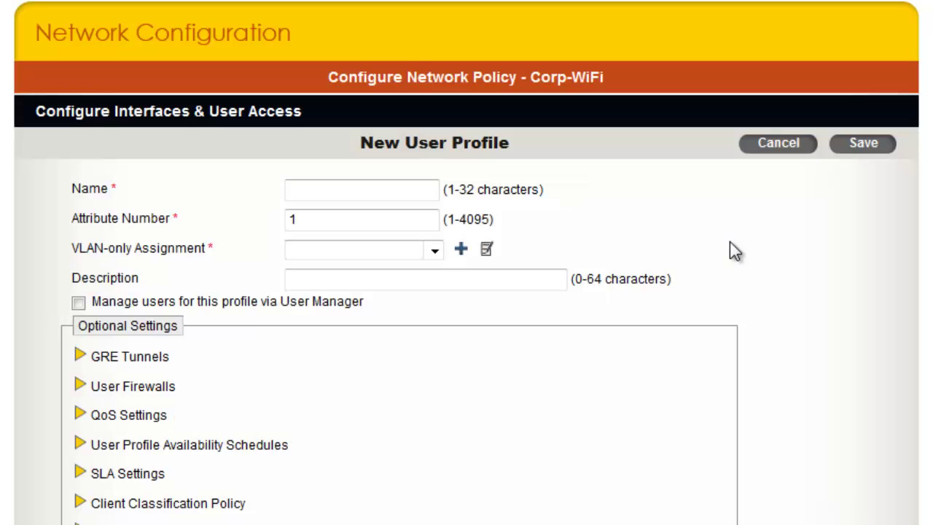
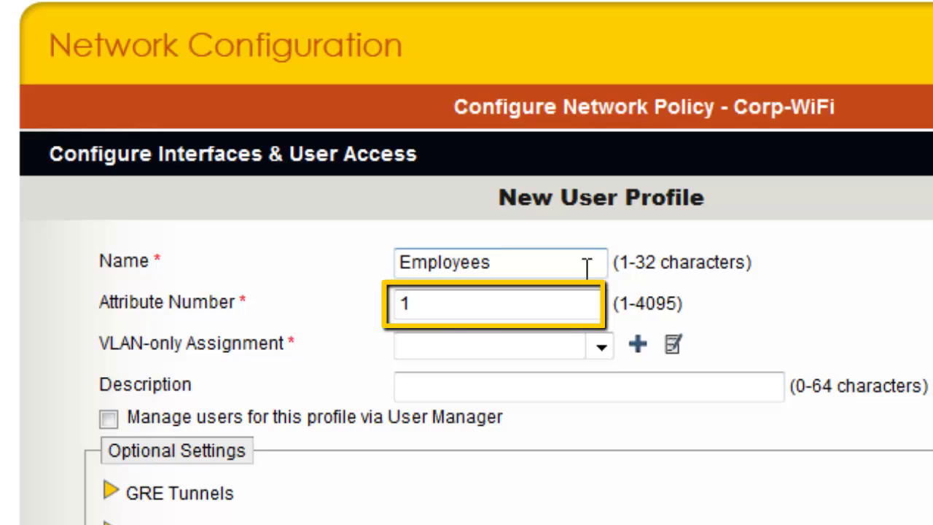
left_click(583, 304)
type("0")
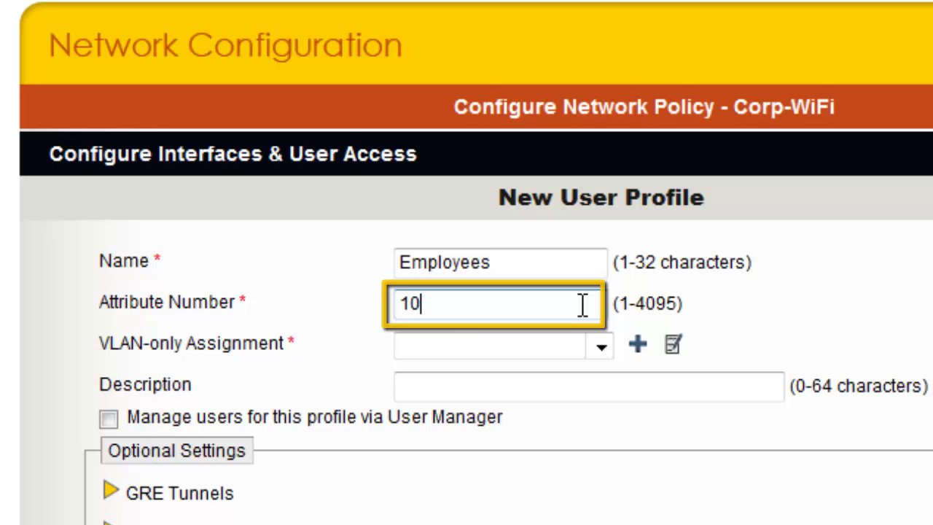
key("Tab")
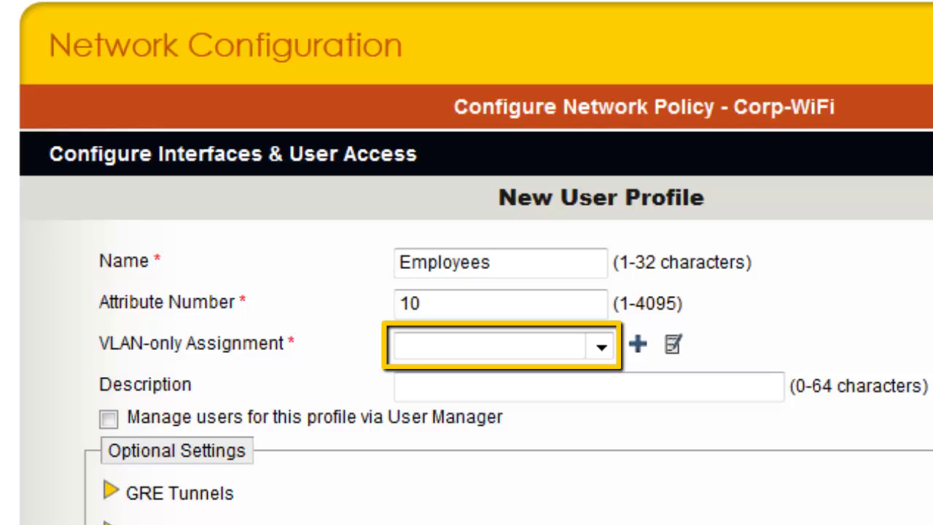
Set the profile's VLAN-only assignment to 10 and save Employees as the default user profile for the SSID
left_click(546, 350)
type("10")
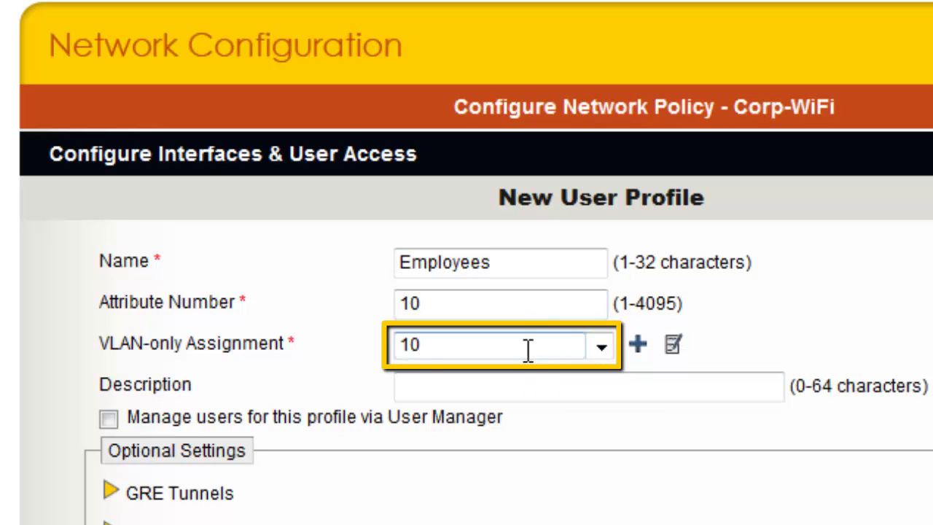
left_click(602, 349)
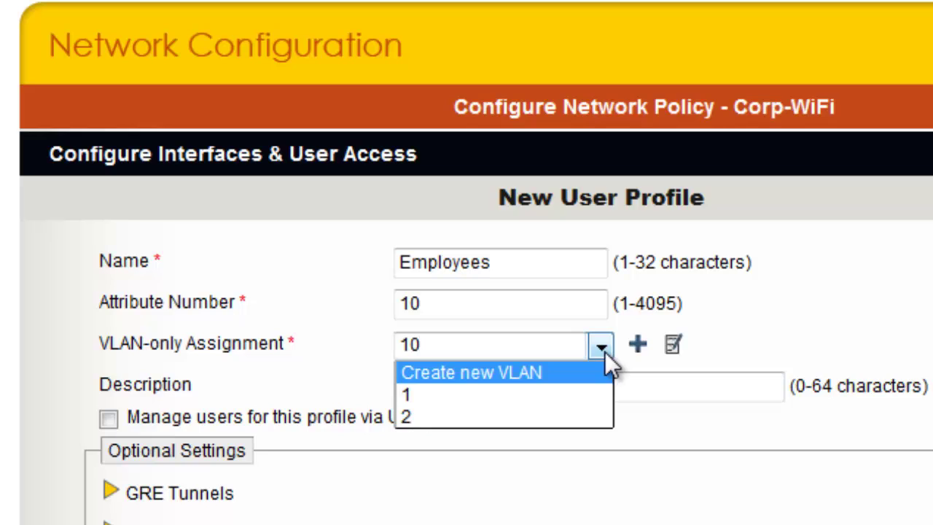
left_click(587, 375)
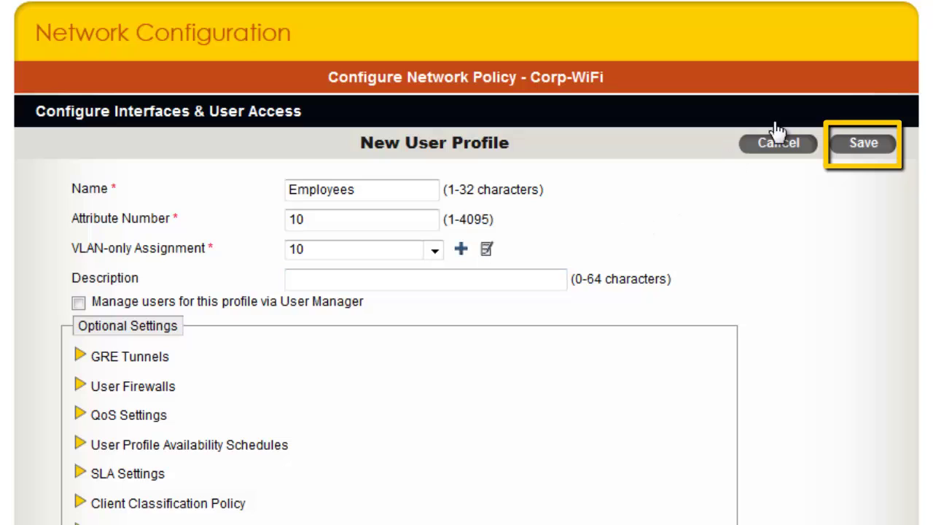
left_click(863, 143)
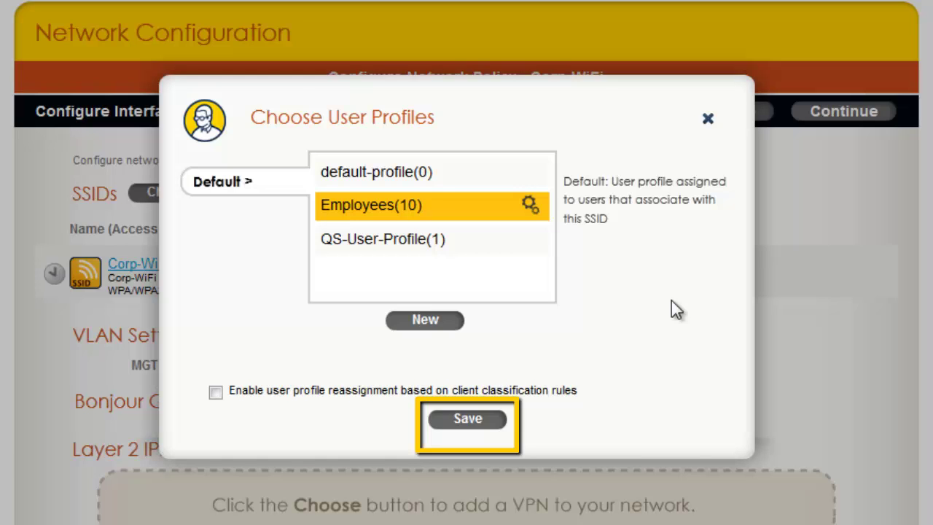
left_click(472, 418)
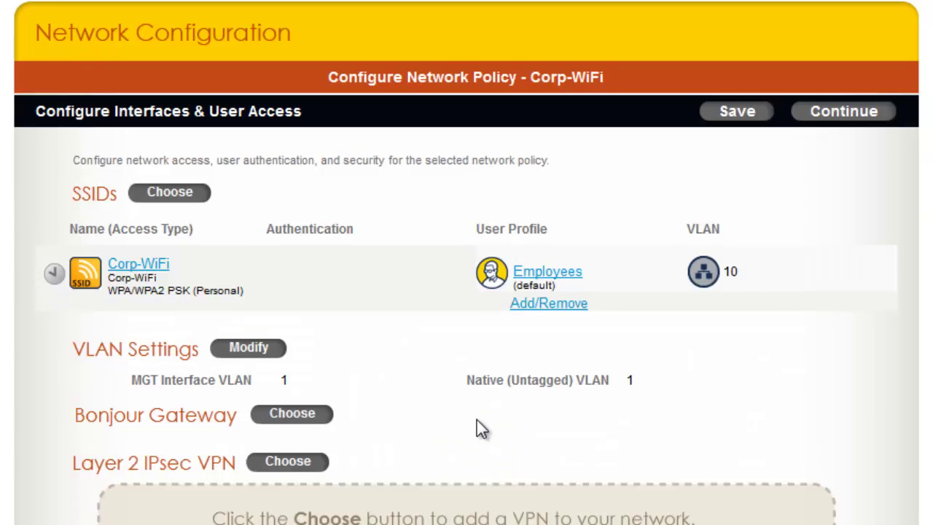